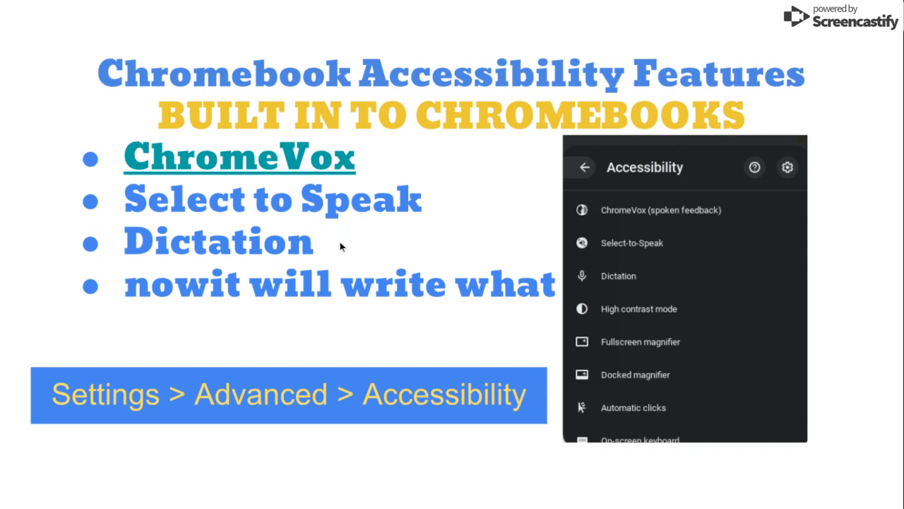
Step: Exit fullscreen so the 'Chromebook Accessibility Features' slide shows in the browser window
mouse_move(131, 442)
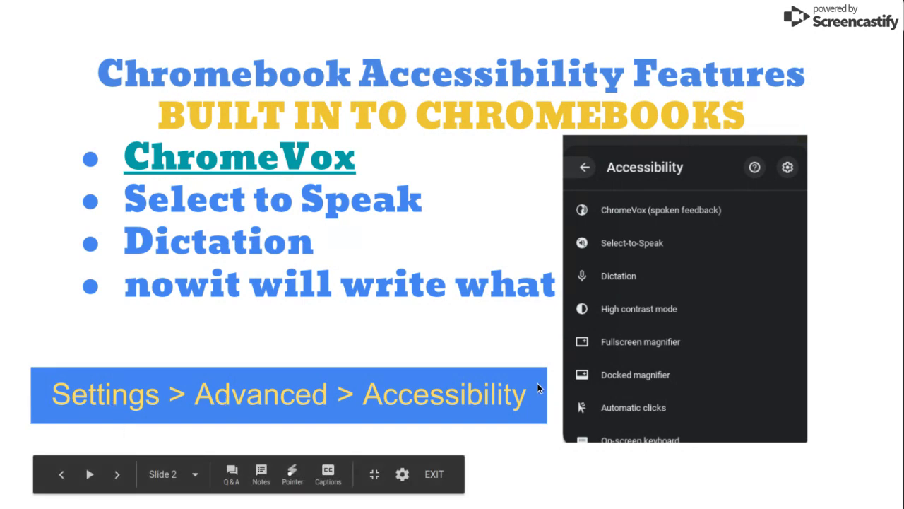
key("F11")
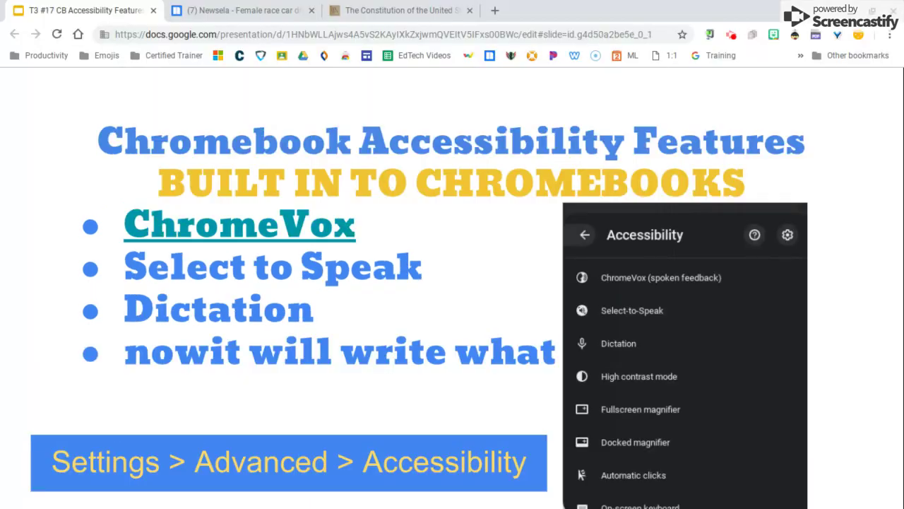
Step: Leave the presentation and open ChromeOS Settings from the quick settings gear
key("Escape")
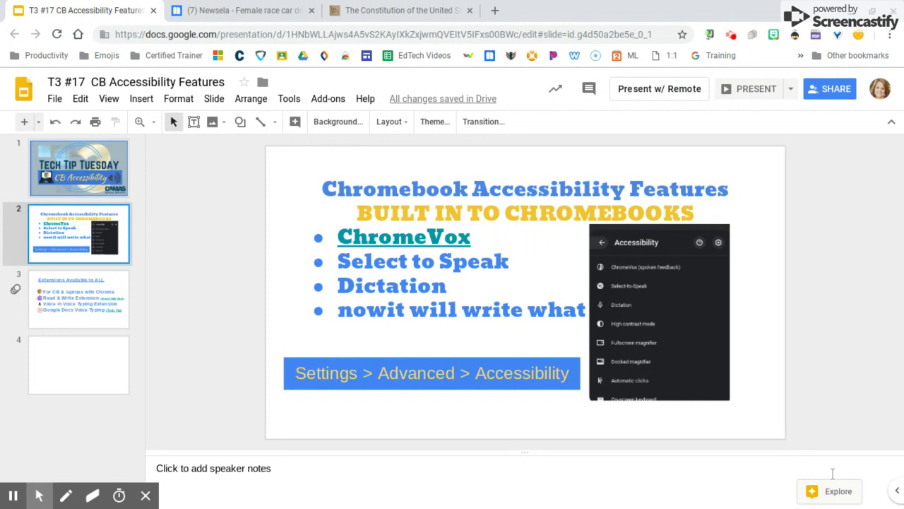
mouse_move(854, 506)
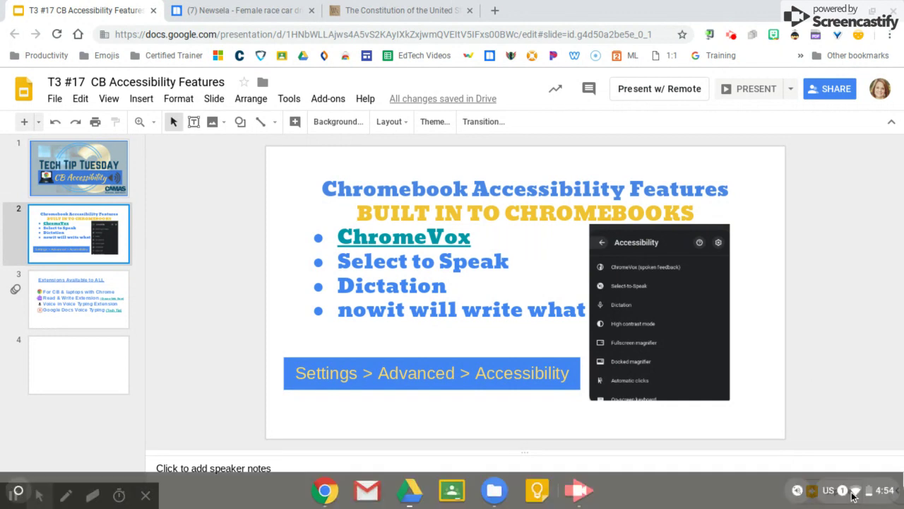
left_click(853, 496)
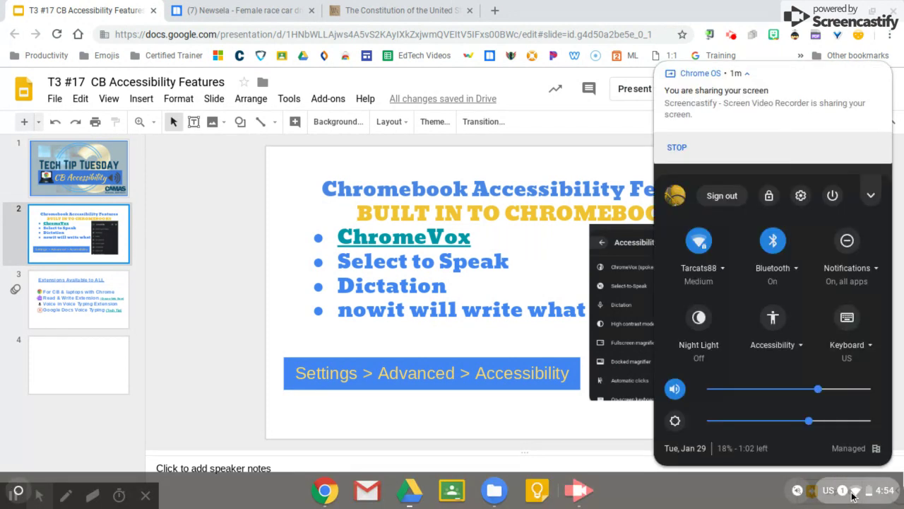
left_click(801, 197)
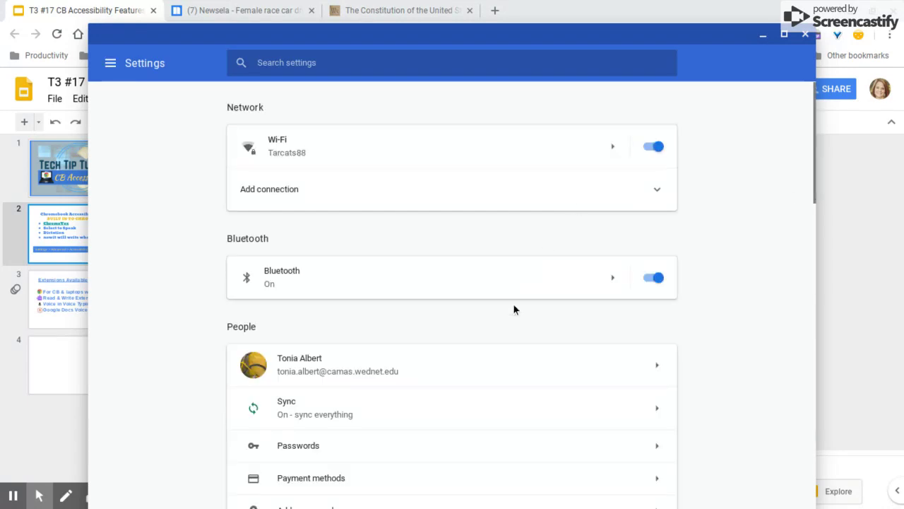
Step: Expand Advanced settings and switch 'Always show accessibility options in the system menu' off, then back on
scroll(514, 308, "down", 10)
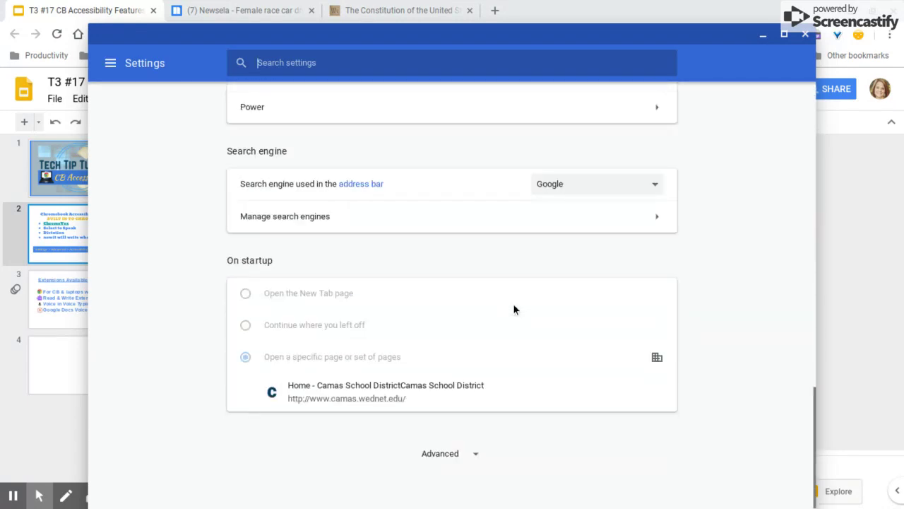
left_click(446, 457)
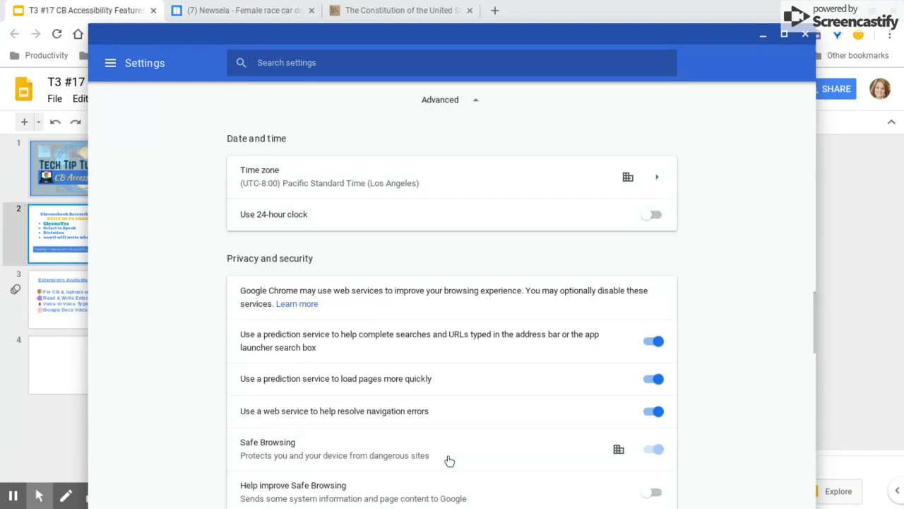
scroll(450, 460, "down", 6)
scroll(450, 460, "down", 8)
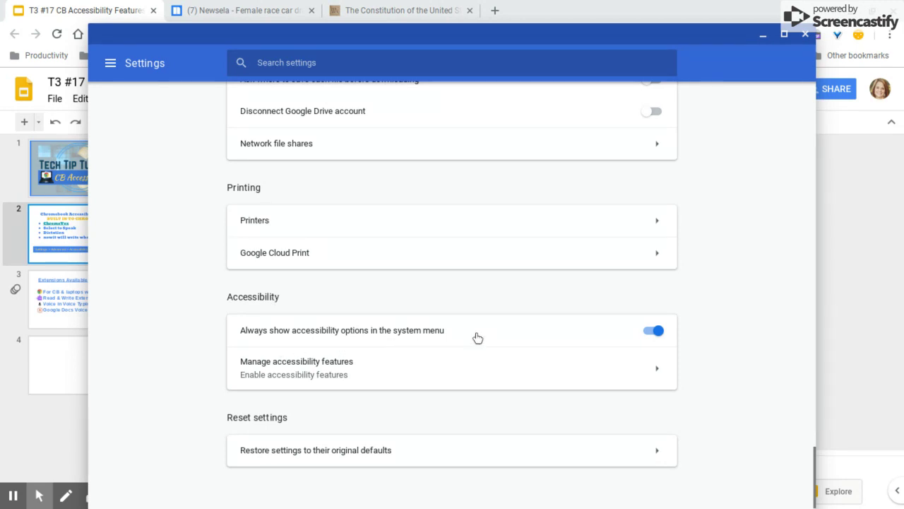
left_click(654, 332)
left_click(654, 332)
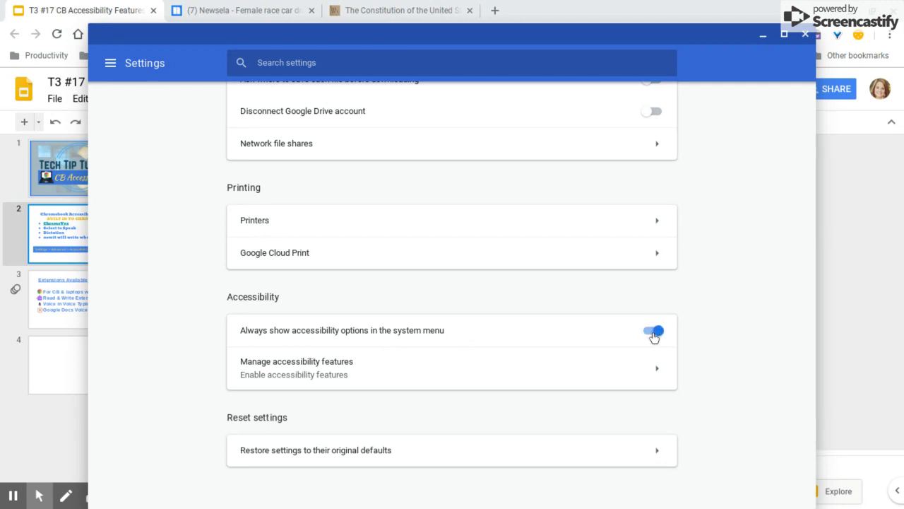
left_click(861, 499)
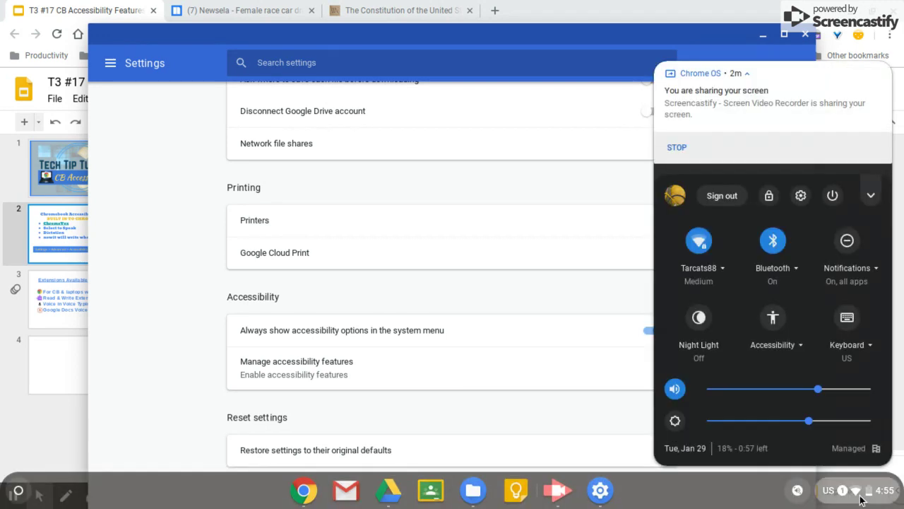
Step: Enable Dictation in the system menu's Accessibility list, then select the accessibility option label text
left_click(774, 318)
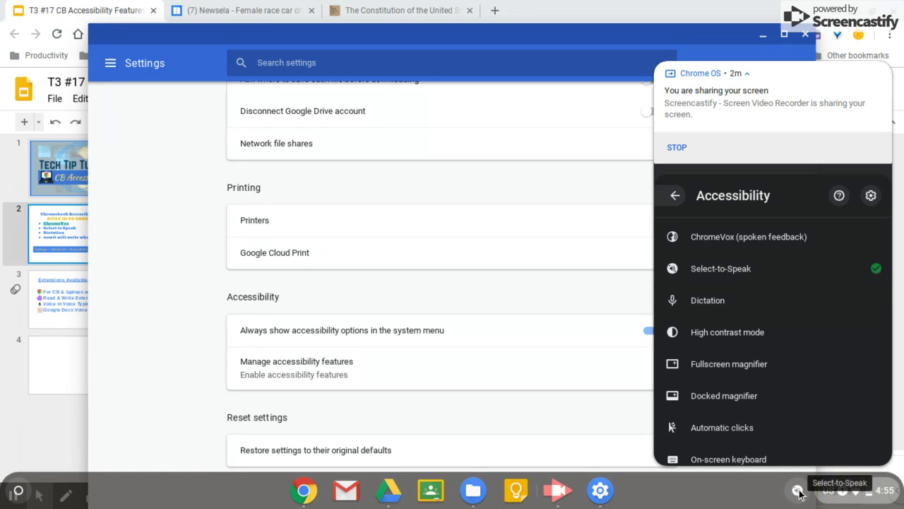
left_click(777, 306)
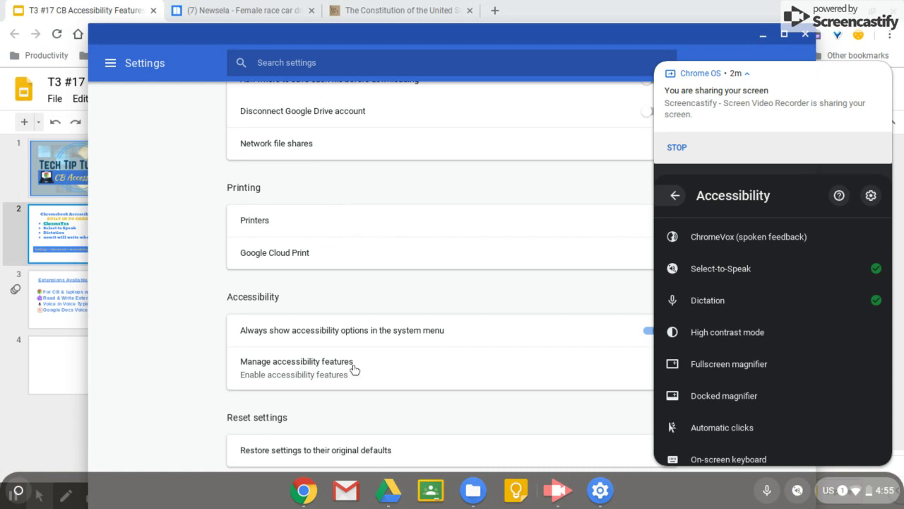
left_click(459, 325)
left_click_drag(427, 339, 242, 335)
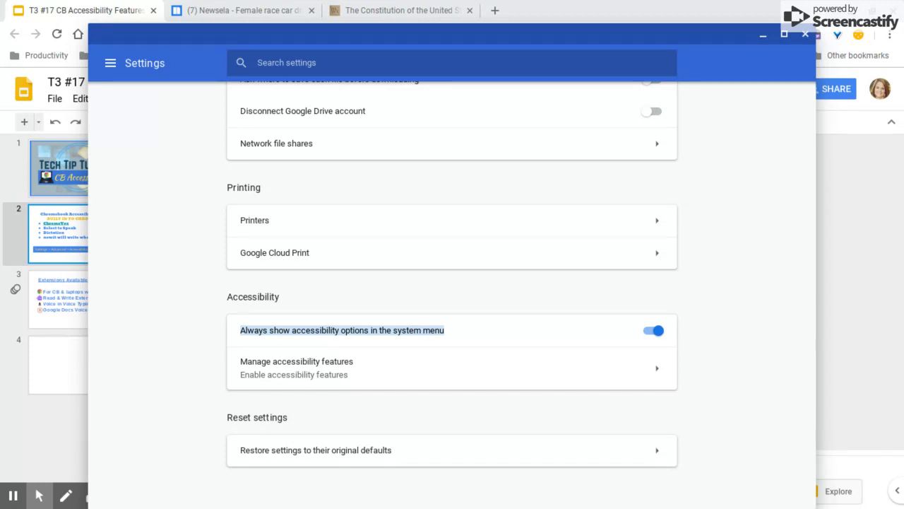
Step: Have Select-to-Speak read the label aloud and switch the always-show accessibility option back on
key("super+s")
triple_click(256, 334)
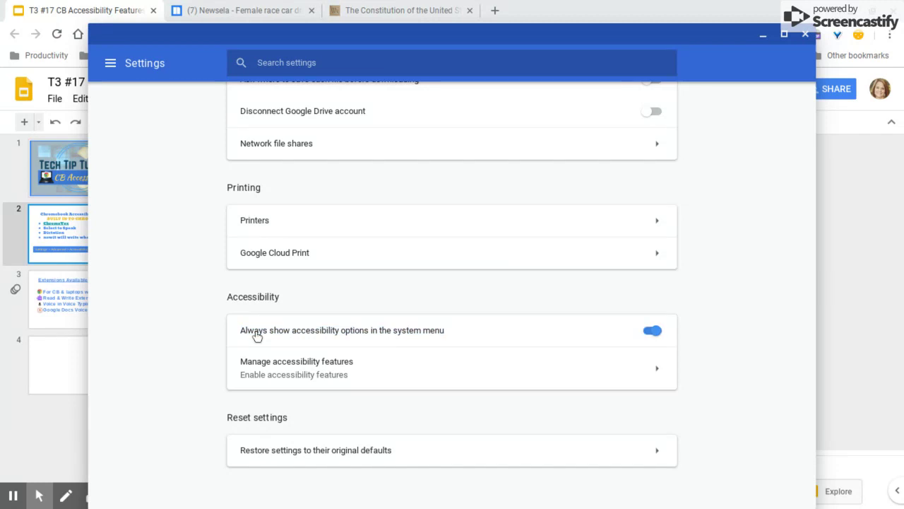
left_click(256, 334)
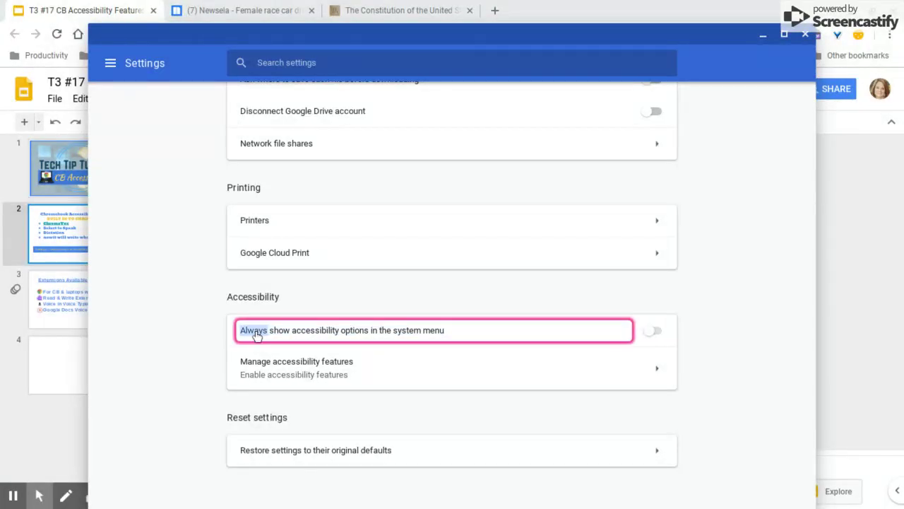
Step: Close the Settings window and bring up the Newsela race car drivers article
mouse_move(176, 497)
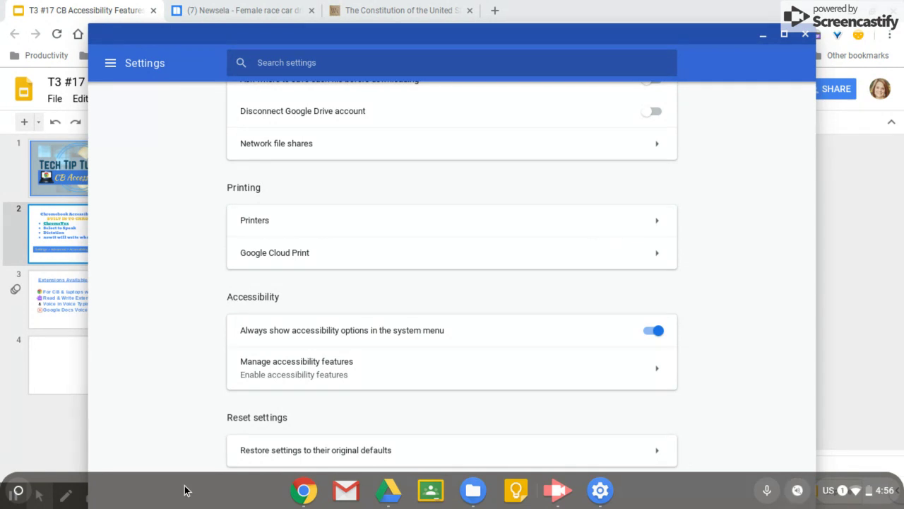
left_click(807, 35)
left_click(206, 11)
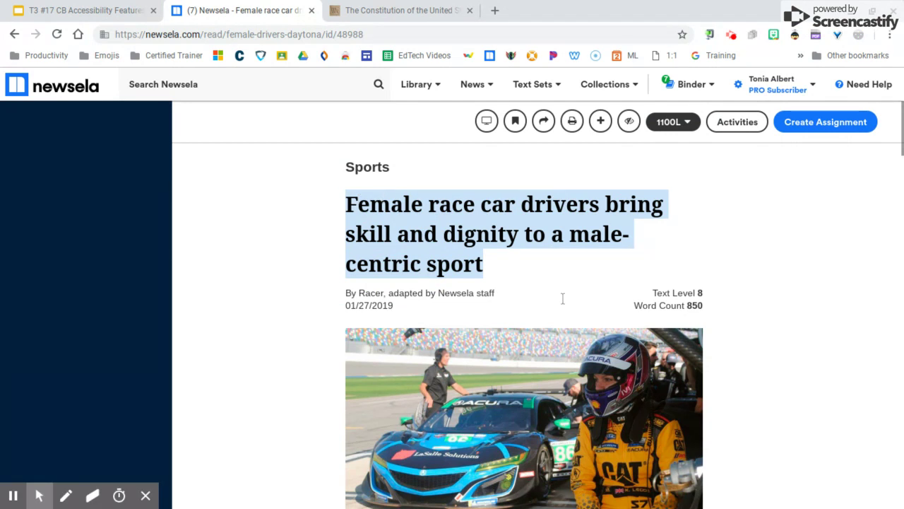
Step: Have Select-to-Speak read the Newsela headline, then switch to the Constitution PDF
key("super+s")
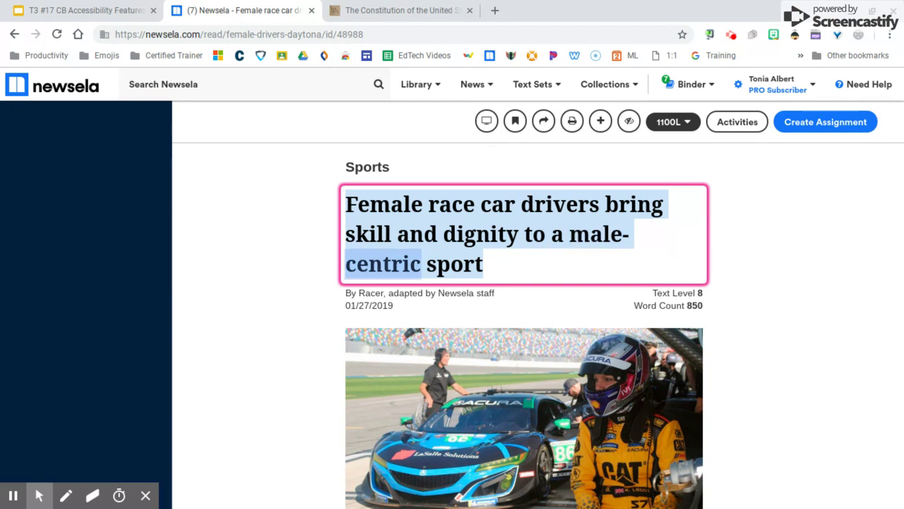
left_click(396, 11)
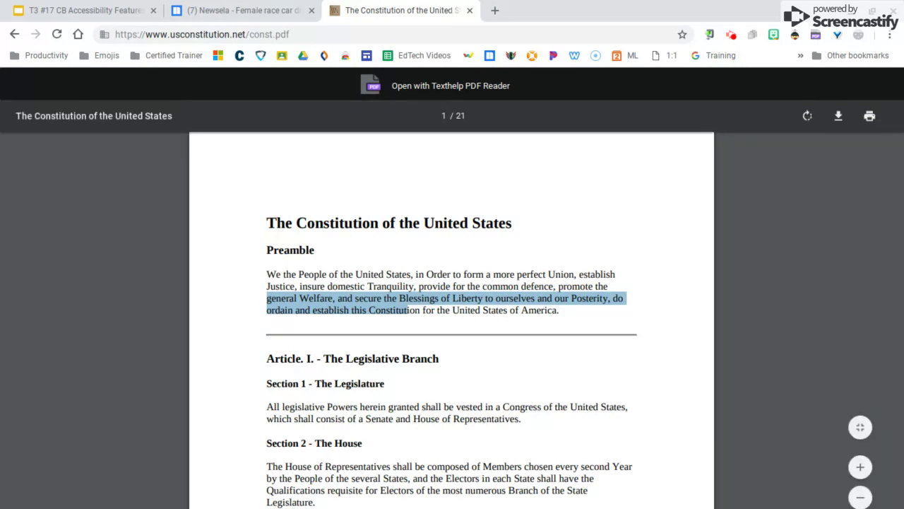
Step: Have the Constitution preamble read aloud, then return to the Slides presentation
key("super+s")
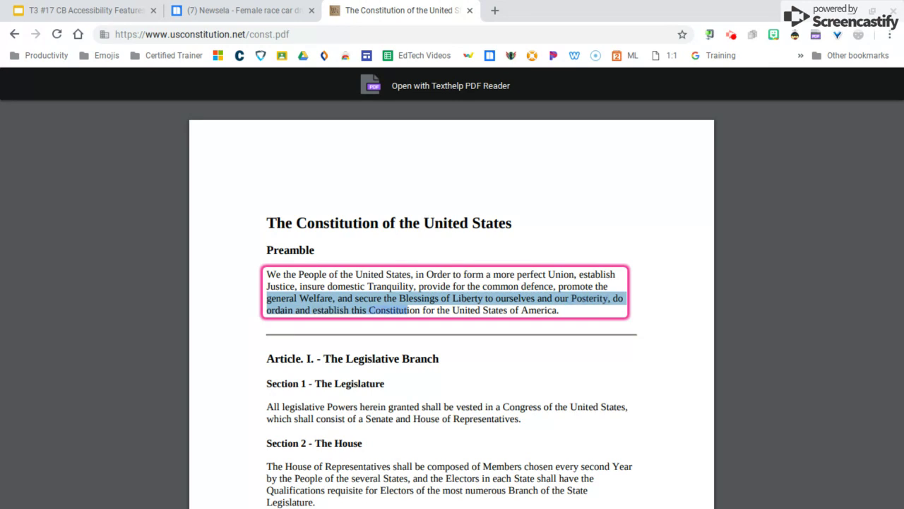
left_click(85, 10)
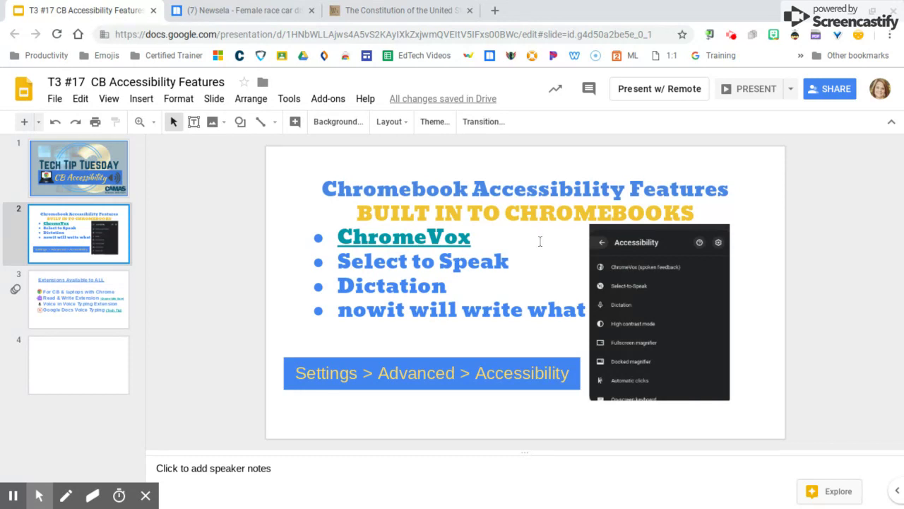
Step: Have the 'Select to Speak' line read aloud and delete the garbled 'nowit will write what' line
triple_click(333, 259)
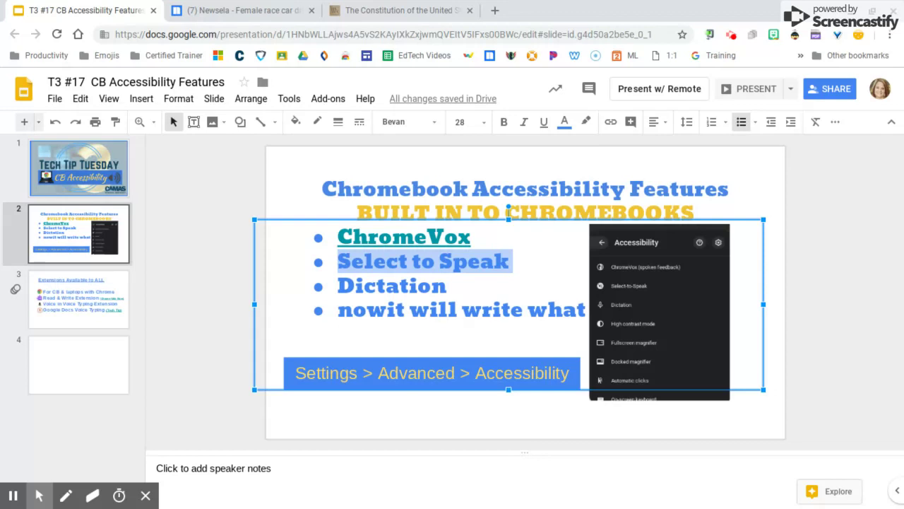
mouse_move(811, 505)
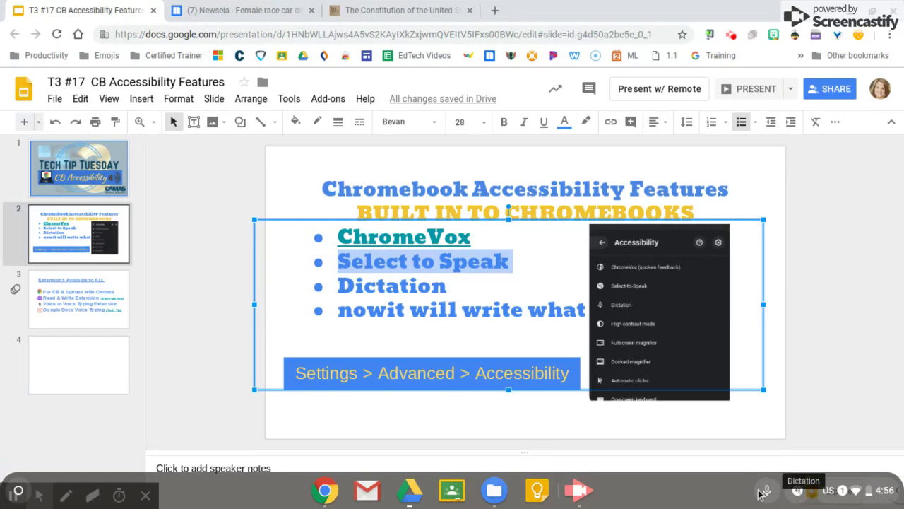
left_click(412, 333)
left_click_drag(339, 311, 588, 332)
key("BackSpace")
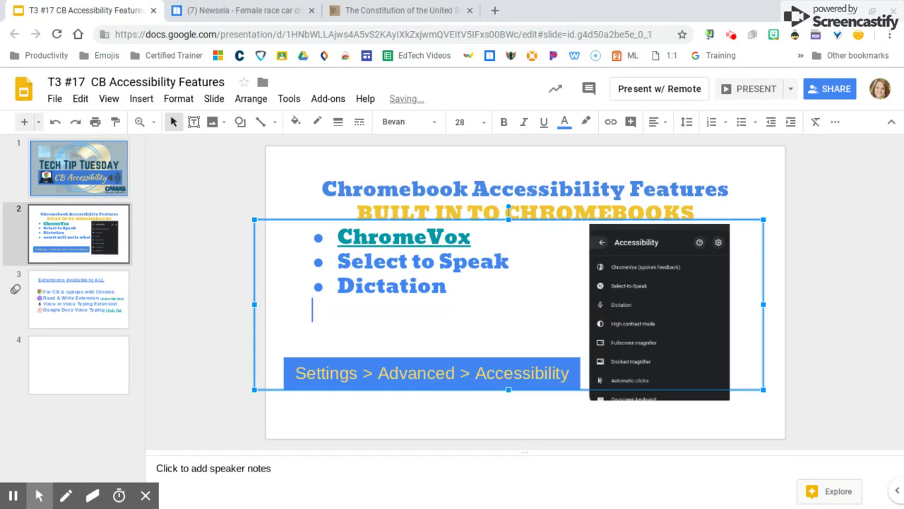
Step: Dictate a new line ending 'recorded on the screen' into the slide's bullet list
mouse_move(791, 490)
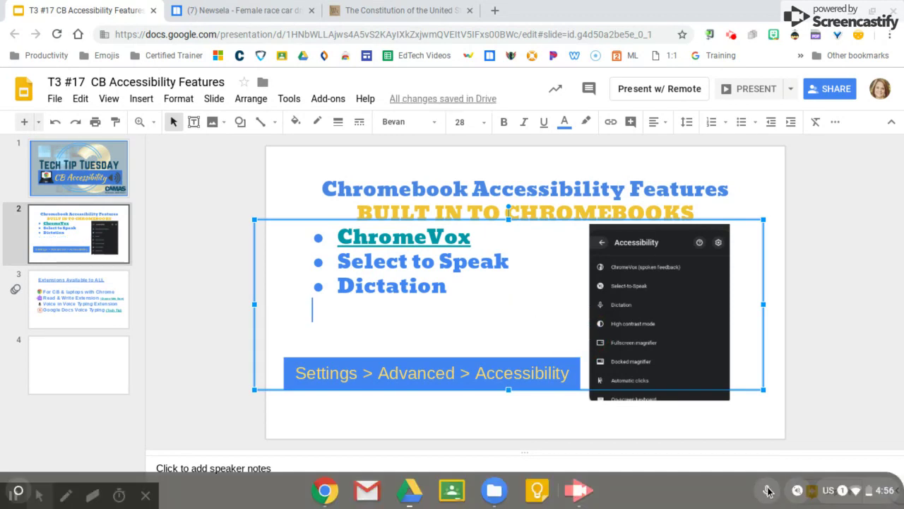
left_click(769, 490)
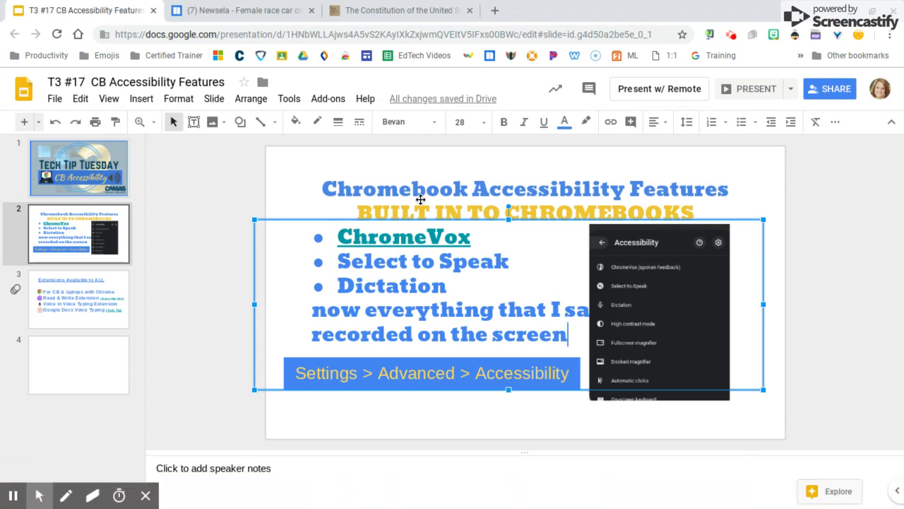
left_click(289, 99)
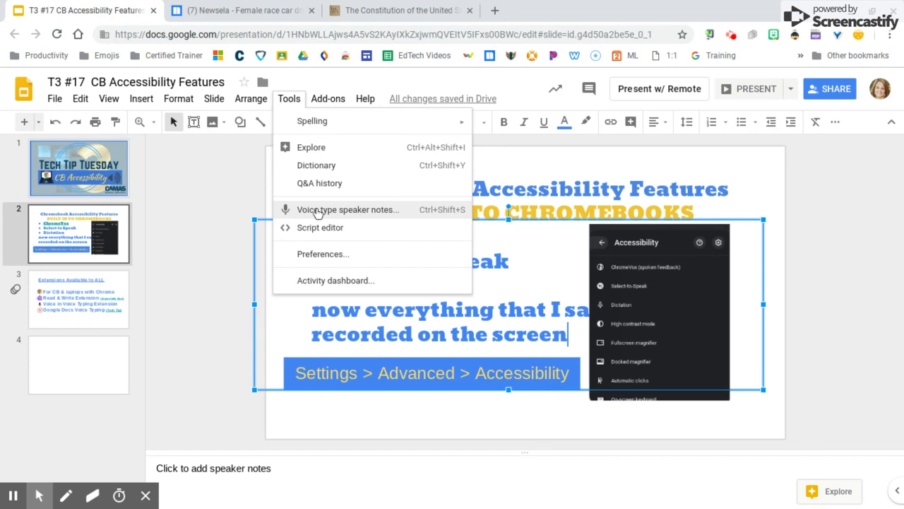
Step: Try Voice type speaker notes, close its mic panel, and turn Dictation listening off
left_click(358, 211)
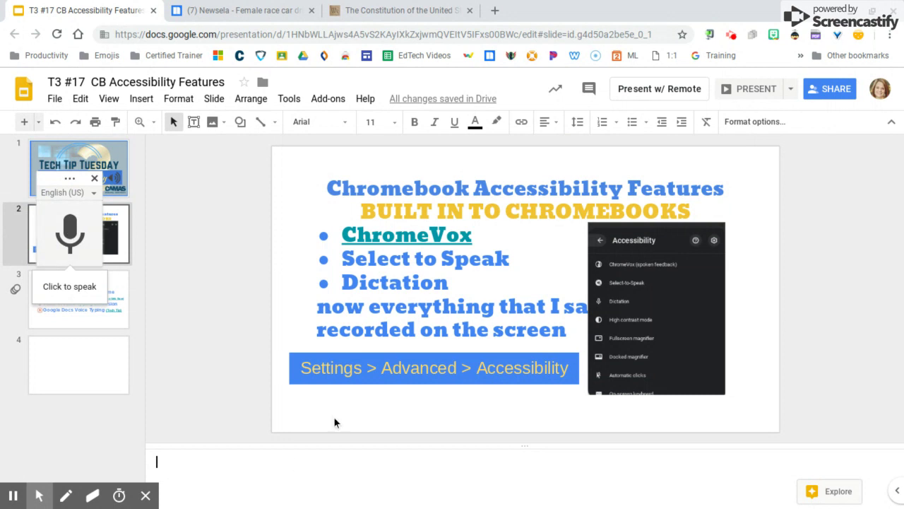
left_click(94, 178)
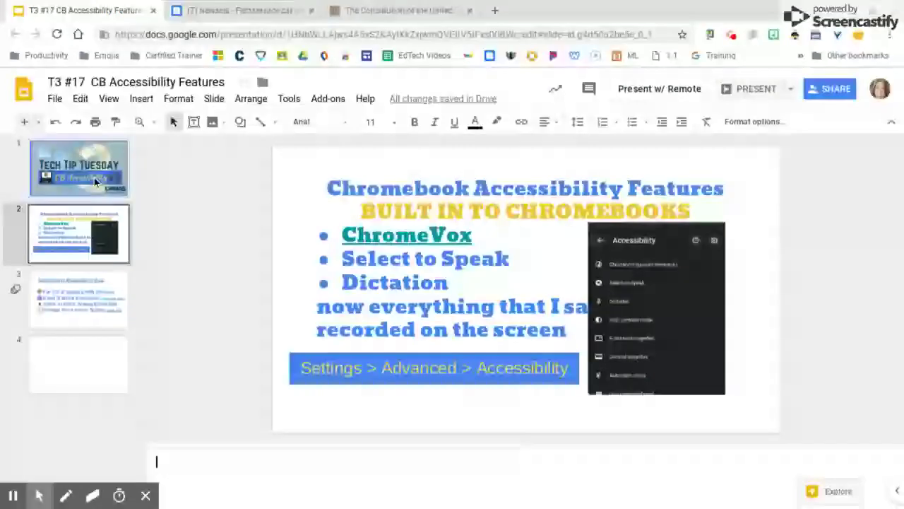
mouse_move(768, 492)
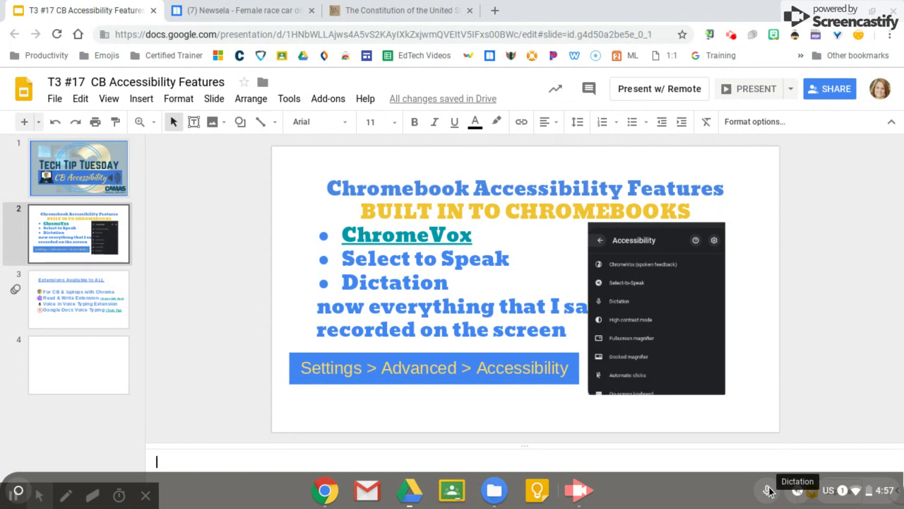
left_click(769, 490)
Step: Toggle High contrast mode on and off in the Accessibility list, then browse its options
left_click(875, 493)
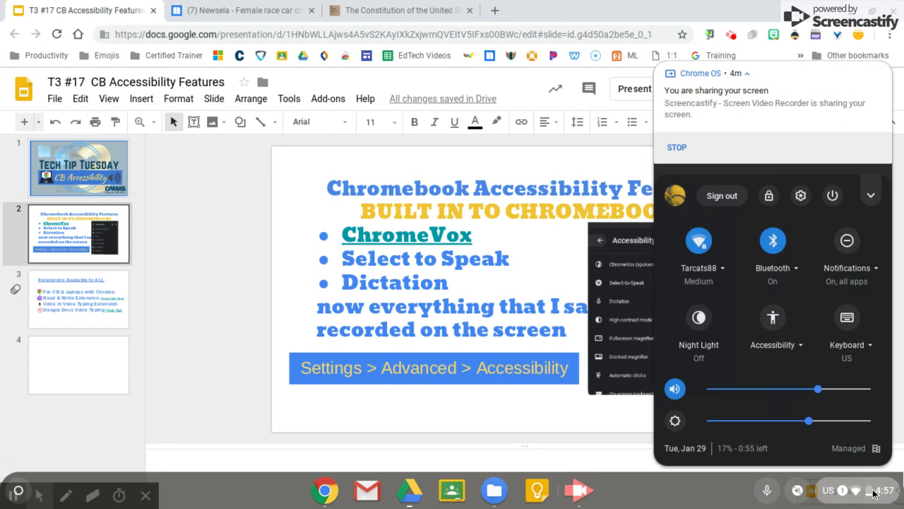
left_click(779, 319)
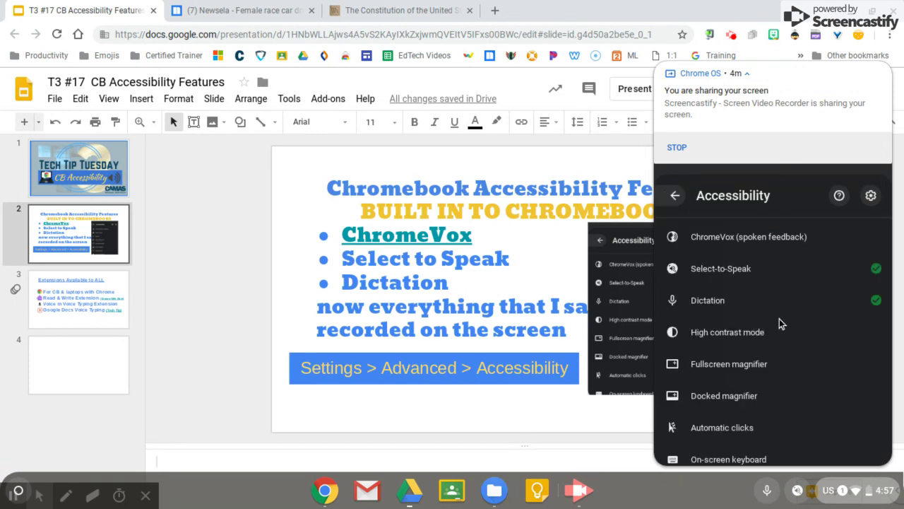
scroll(750, 333, "up", 1)
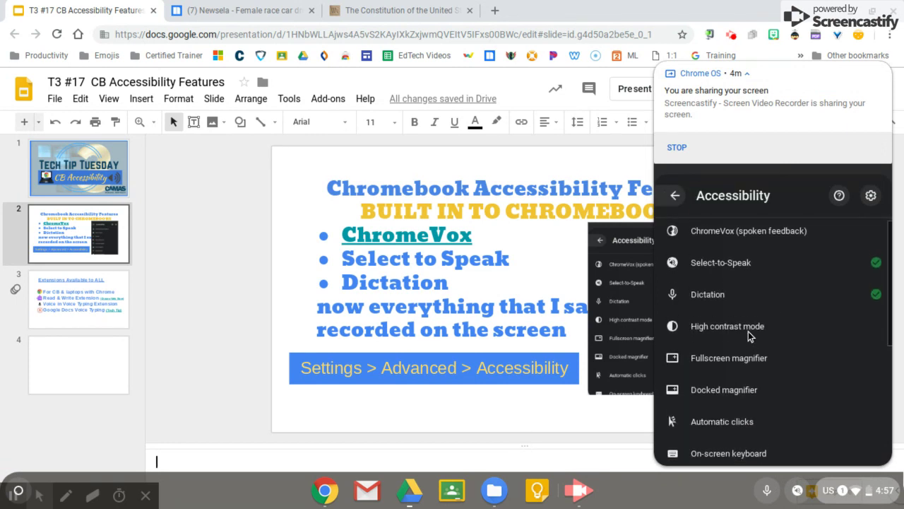
left_click(750, 331)
left_click(750, 332)
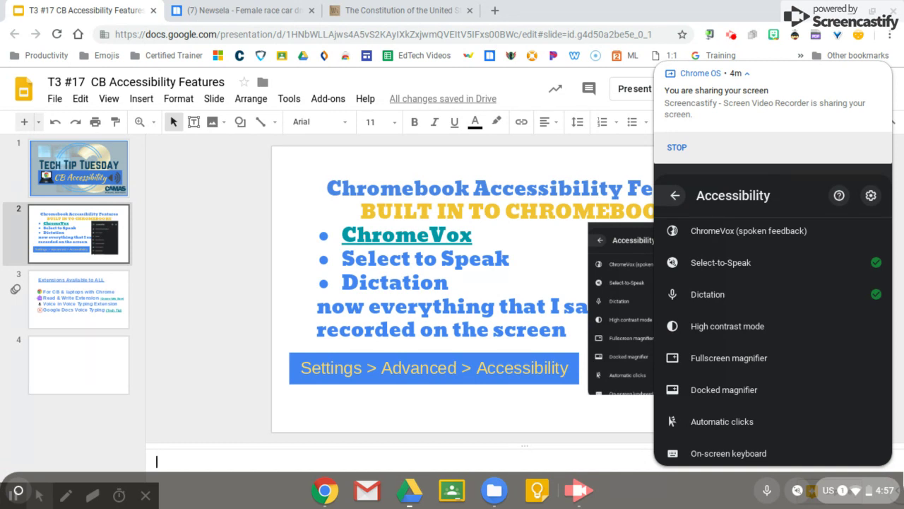
scroll(744, 380, "down", 4)
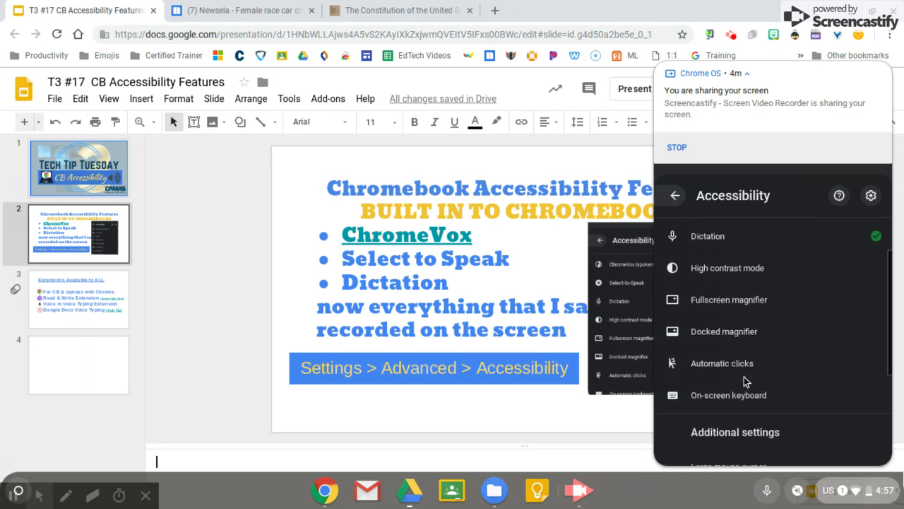
scroll(744, 376, "down", 1)
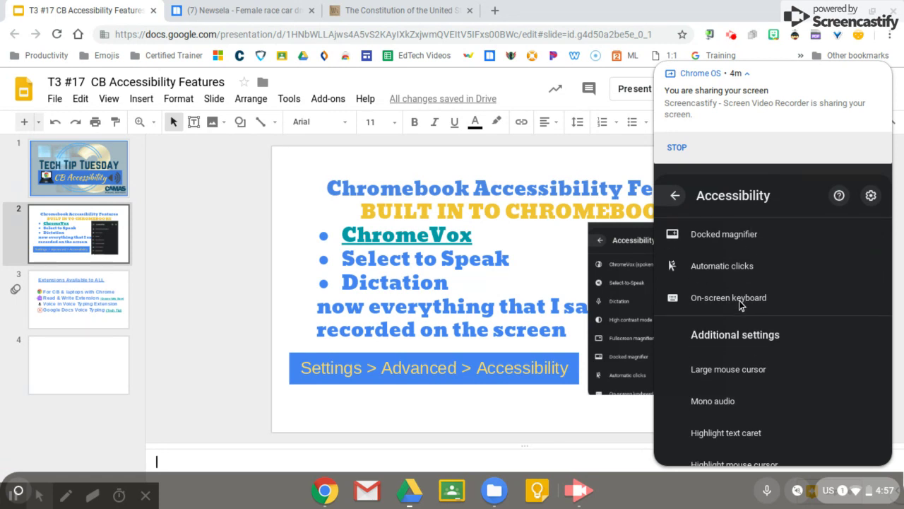
scroll(708, 303, "up", 2)
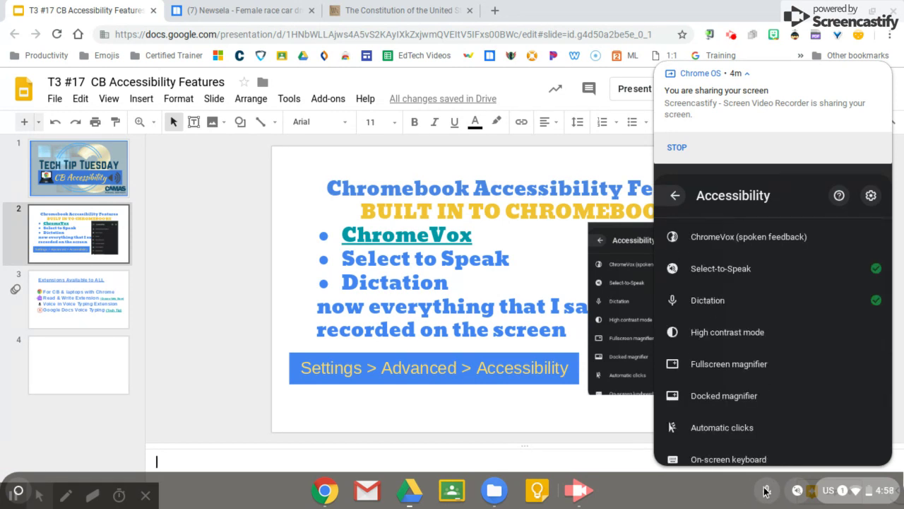
scroll(776, 434, "down", 2)
scroll(775, 428, "down", 2)
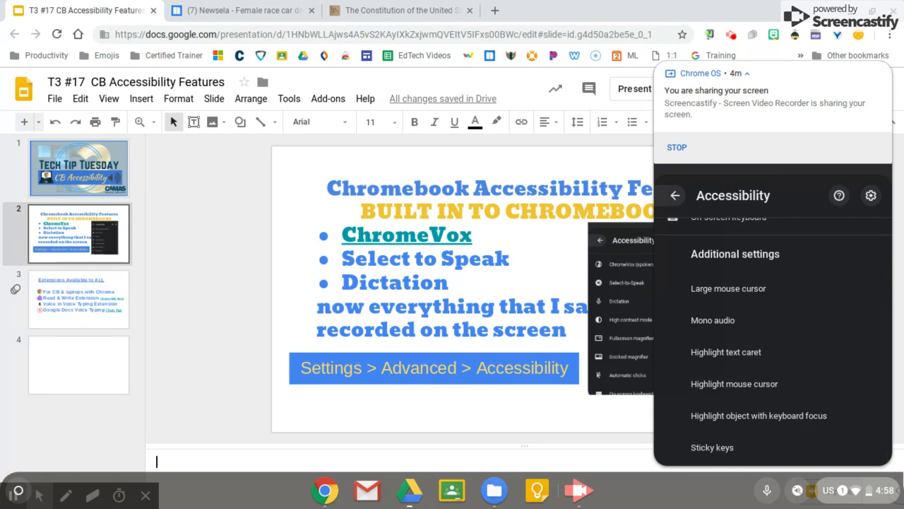
scroll(818, 255, "up", 3)
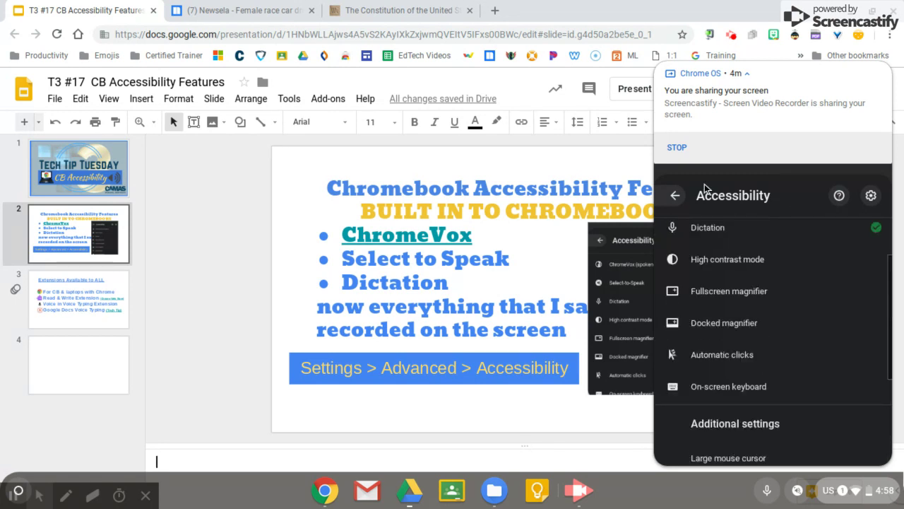